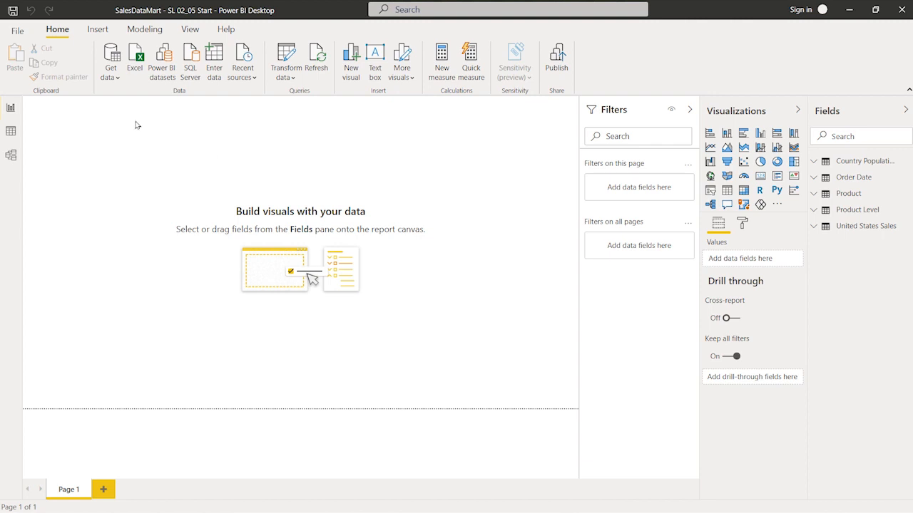
# Step: Start a new Folder data source connection from the full list of data sources
pyautogui.click(117, 79)
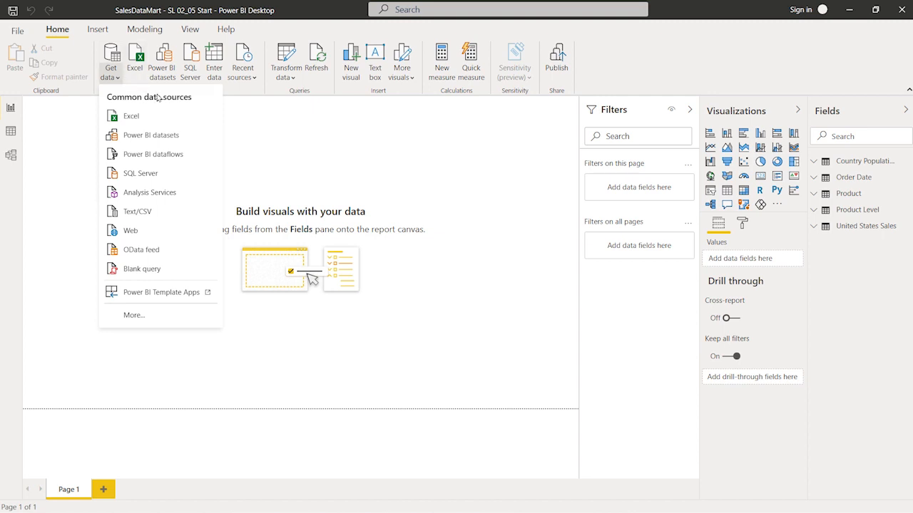
pyautogui.click(151, 316)
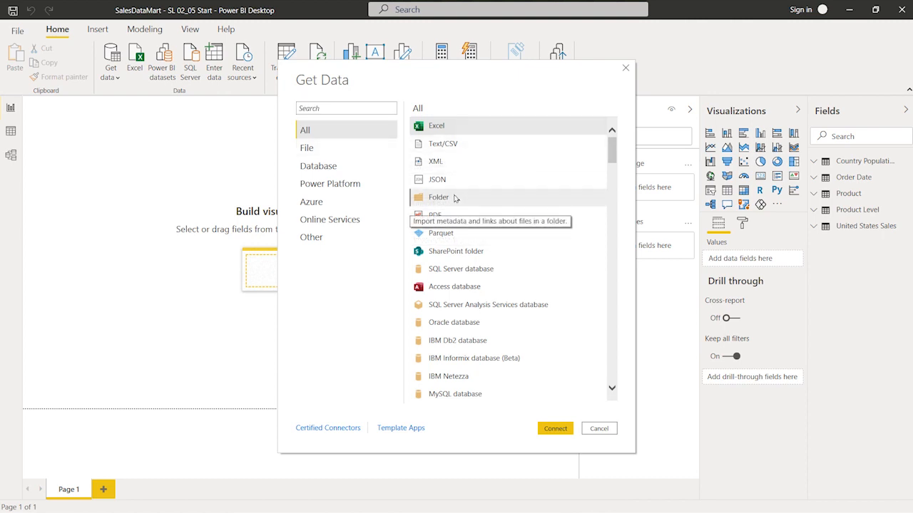
pyautogui.click(455, 198)
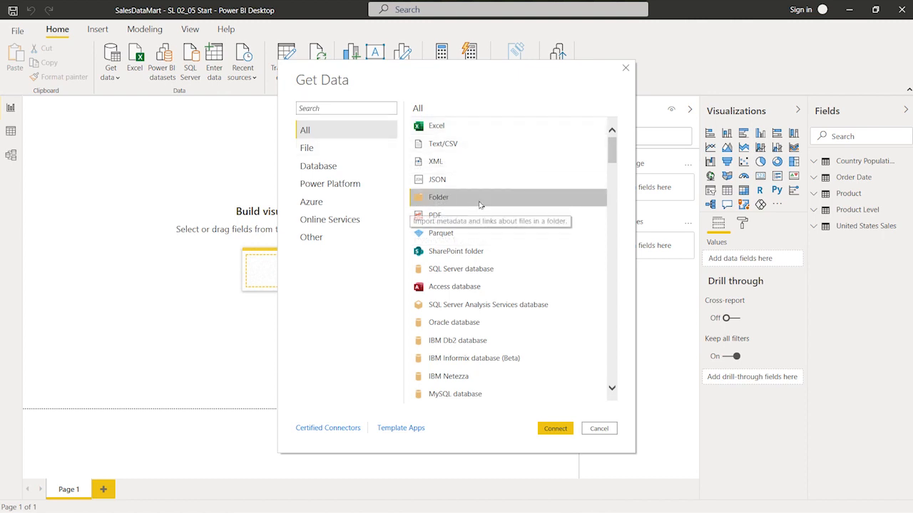
pyautogui.click(555, 429)
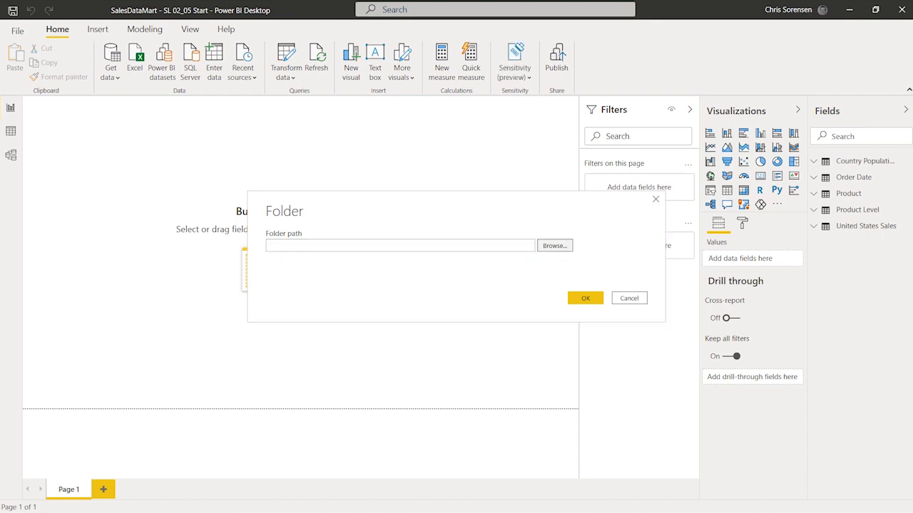
# Step: Browse to and select the Other Countries folder under C:\MSPressIntroToPowerBI\Data\Sales
pyautogui.click(554, 246)
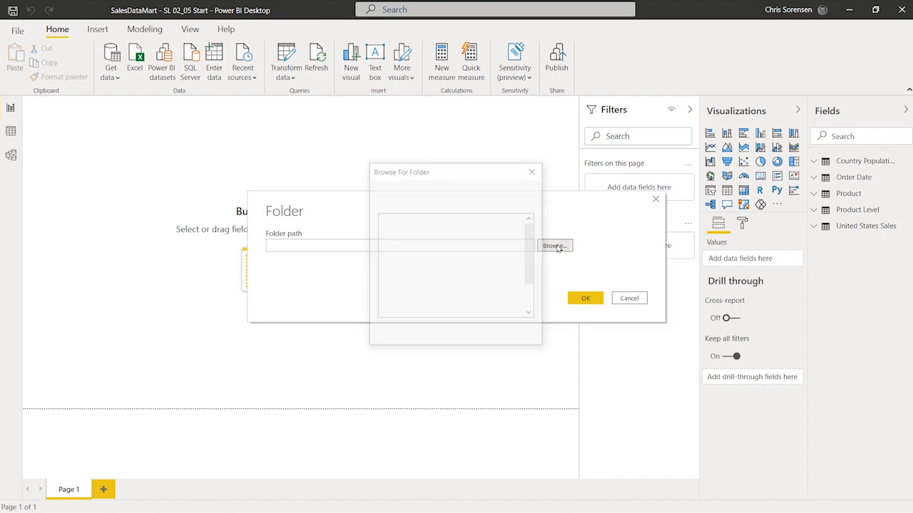
pyautogui.scroll(-1, 437, 245)
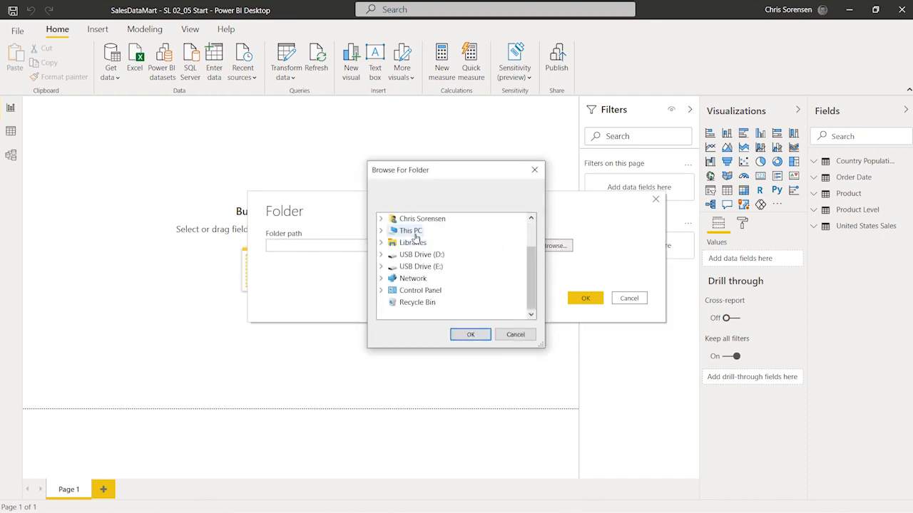
pyautogui.doubleClick(407, 231)
pyautogui.scroll(-2, 453, 264)
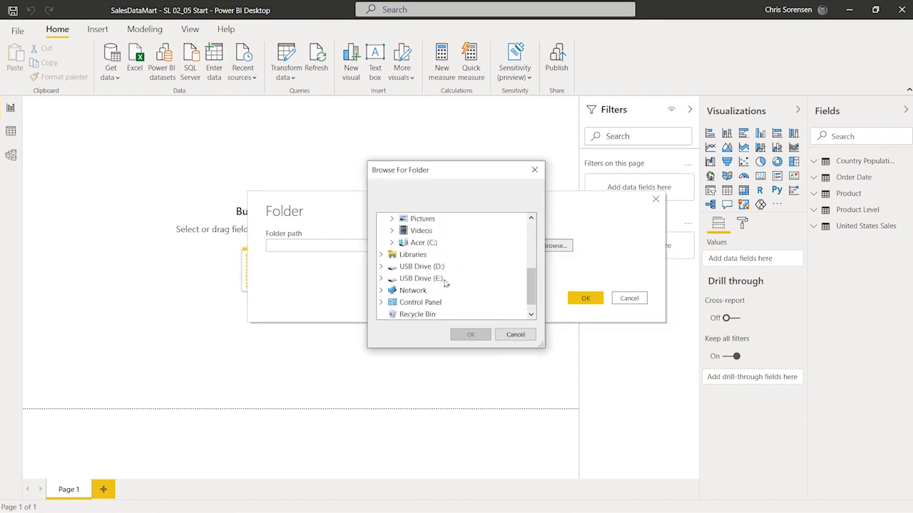
pyautogui.doubleClick(423, 242)
pyautogui.scroll(-1, 496, 253)
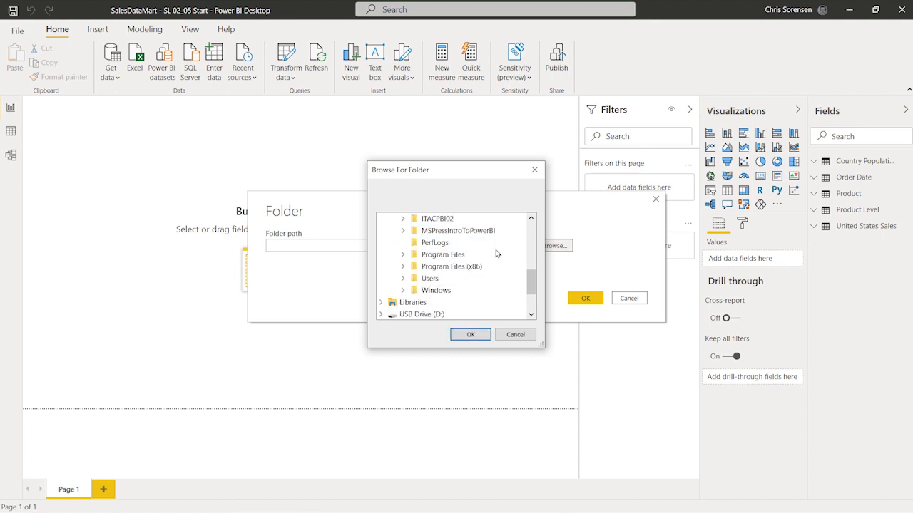
pyautogui.doubleClick(458, 234)
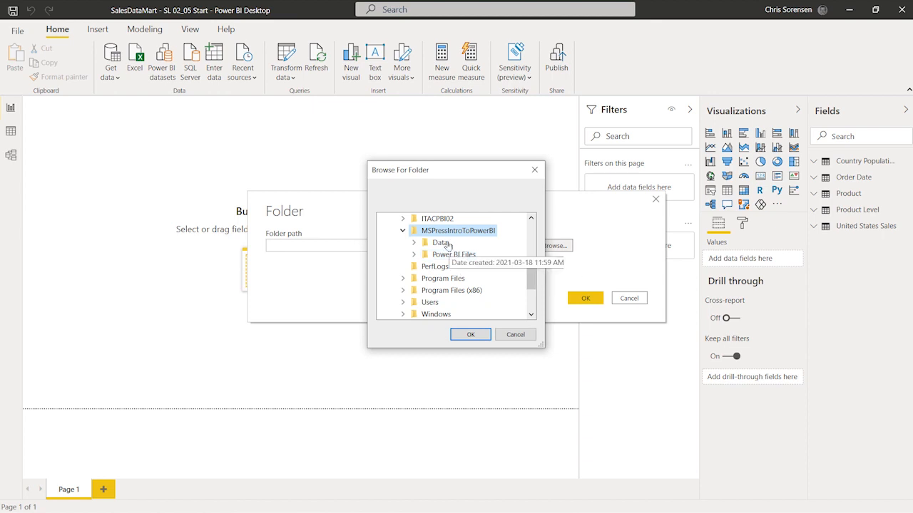
pyautogui.doubleClick(440, 242)
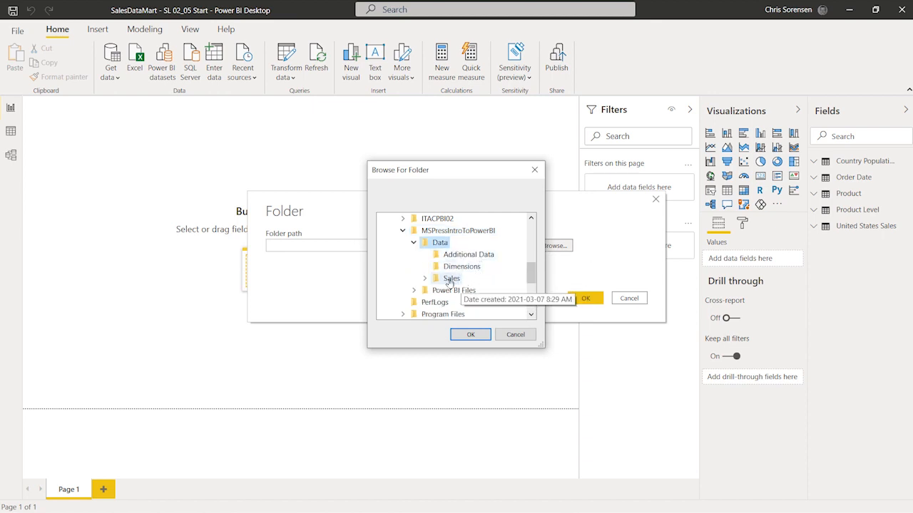
pyautogui.doubleClick(451, 278)
pyautogui.scroll(-2, 492, 289)
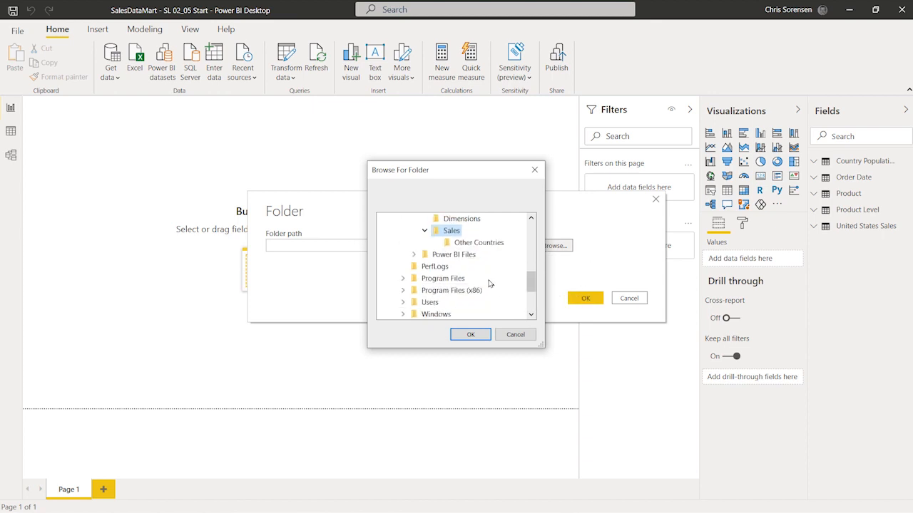
pyautogui.click(490, 244)
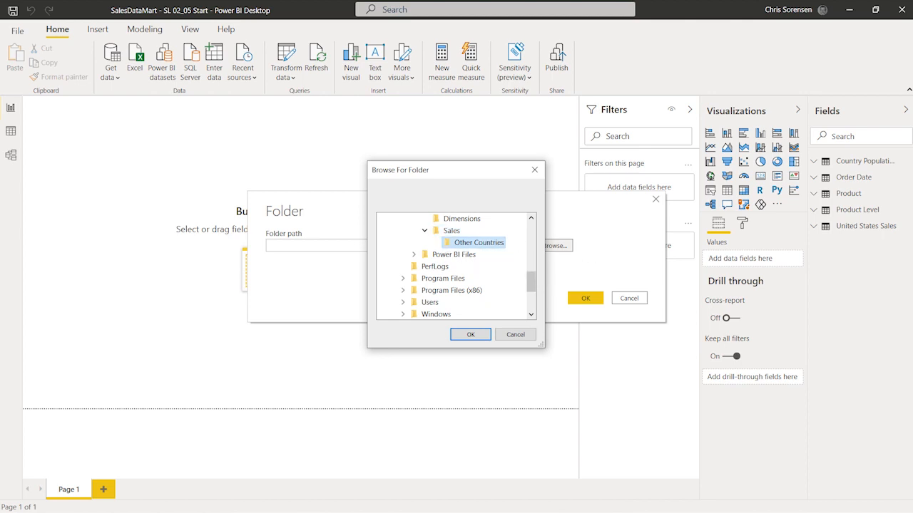
# Step: Inspect the Excel files inside the Sales and Other Countries folders in File Explorer
pyautogui.press('Return')
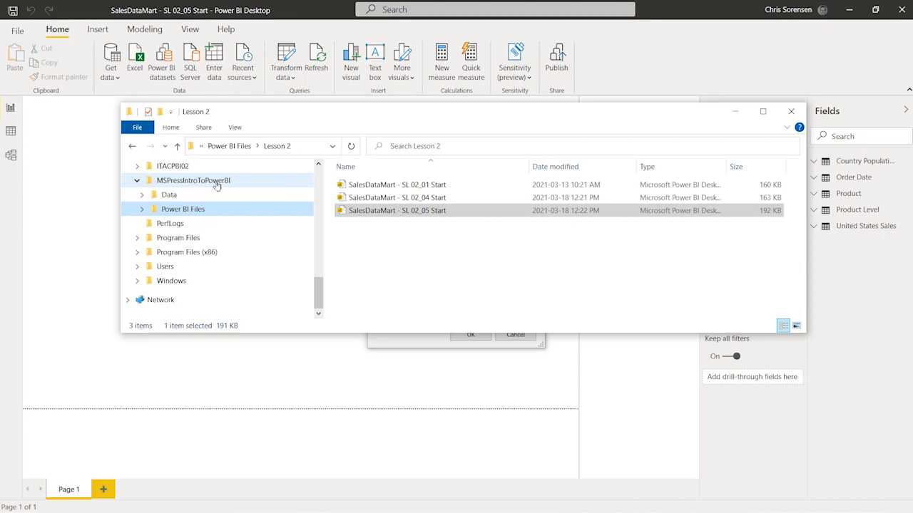
pyautogui.click(180, 196)
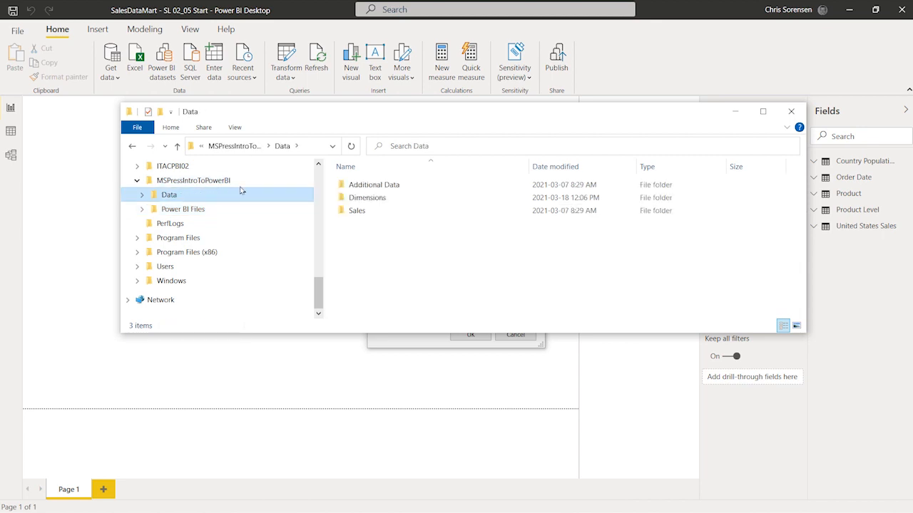
pyautogui.doubleClick(371, 212)
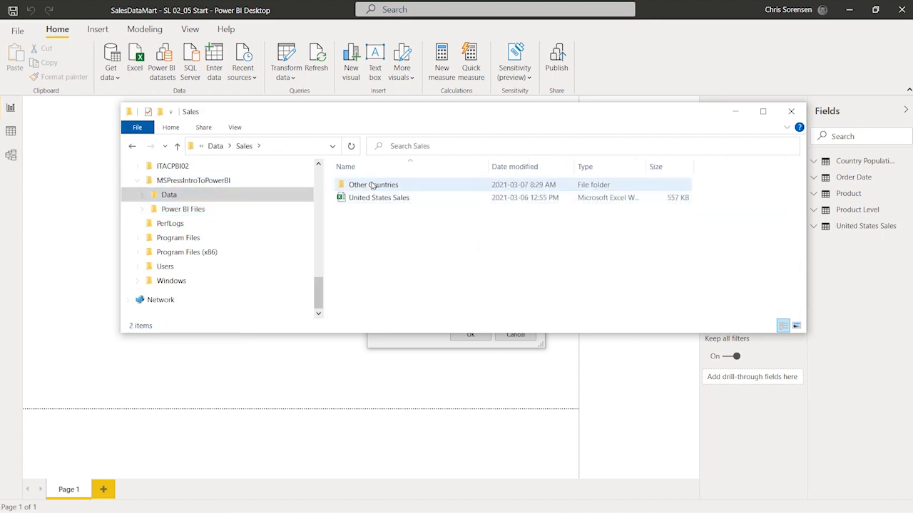
pyautogui.doubleClick(375, 186)
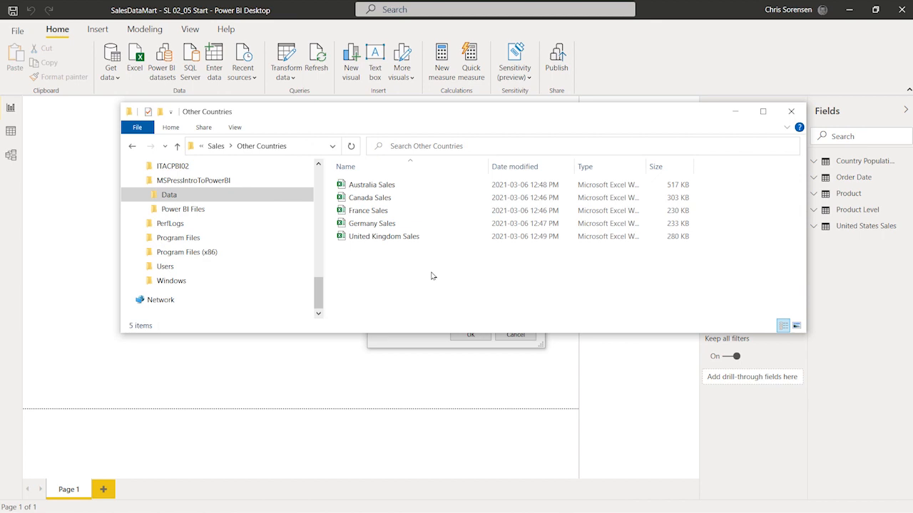
pyautogui.click(401, 187)
pyautogui.click(686, 10)
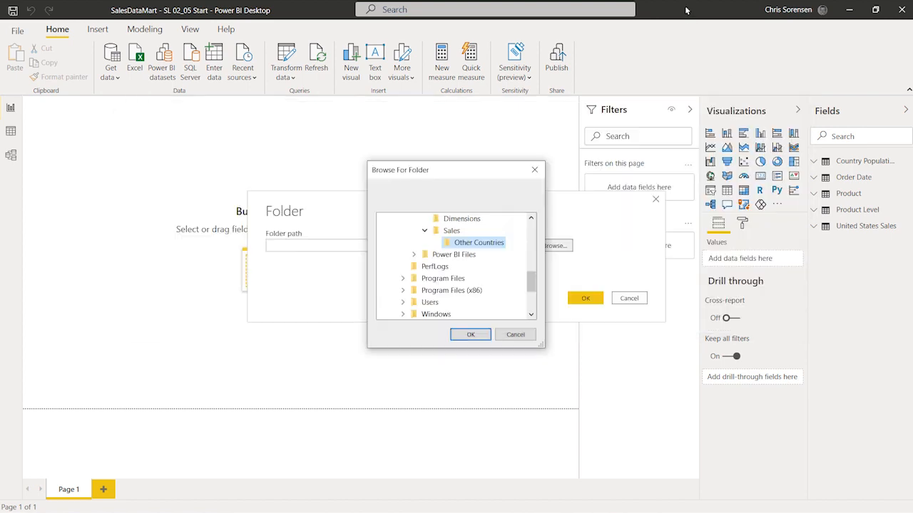
# Step: Confirm the Other Countries folder as the folder path and accept the Folder dialog
pyautogui.click(470, 335)
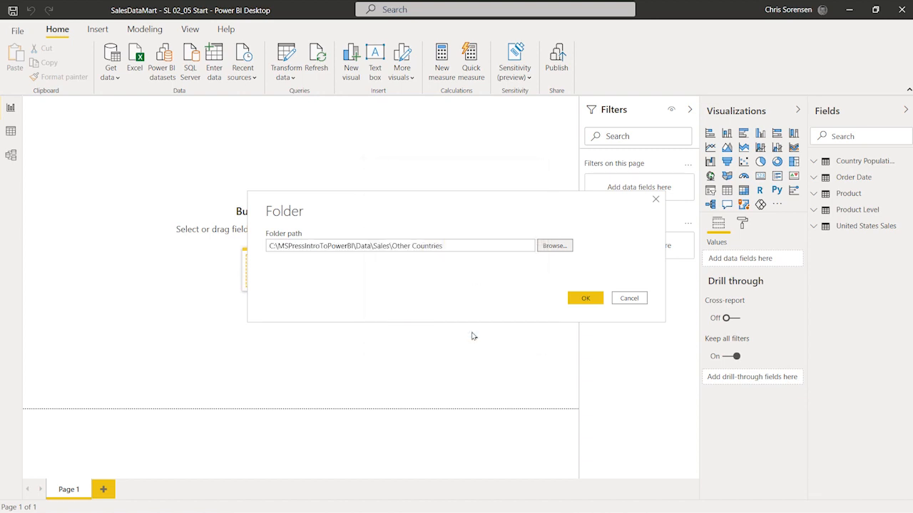
pyautogui.click(578, 298)
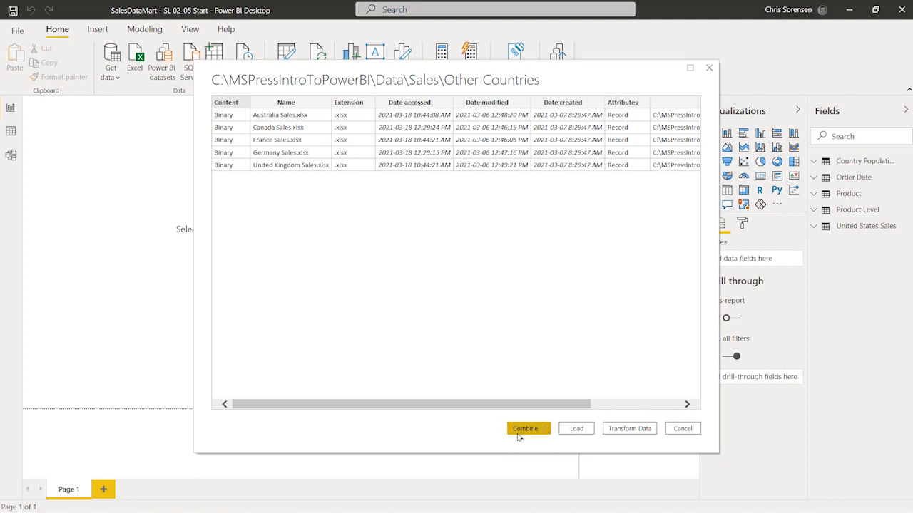
# Step: Choose Combine & Transform Data for the files in the Other Countries folder
pyautogui.click(546, 428)
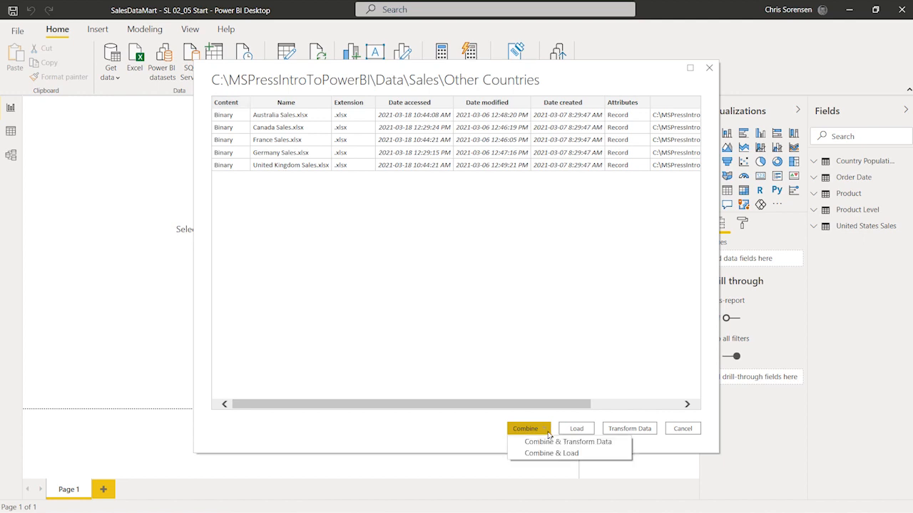
pyautogui.click(591, 445)
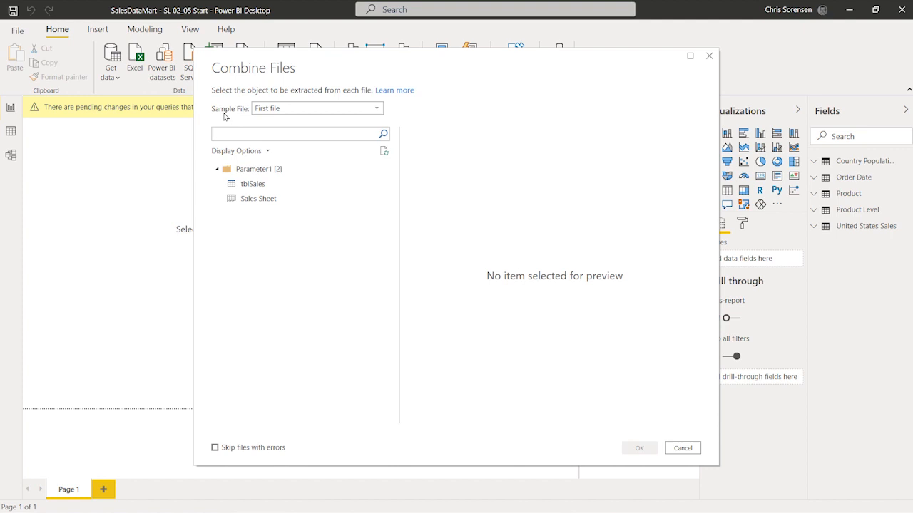
# Step: Combine the files using the tblSales table from the first sample file, leaving Skip files with errors unchecked
pyautogui.click(322, 111)
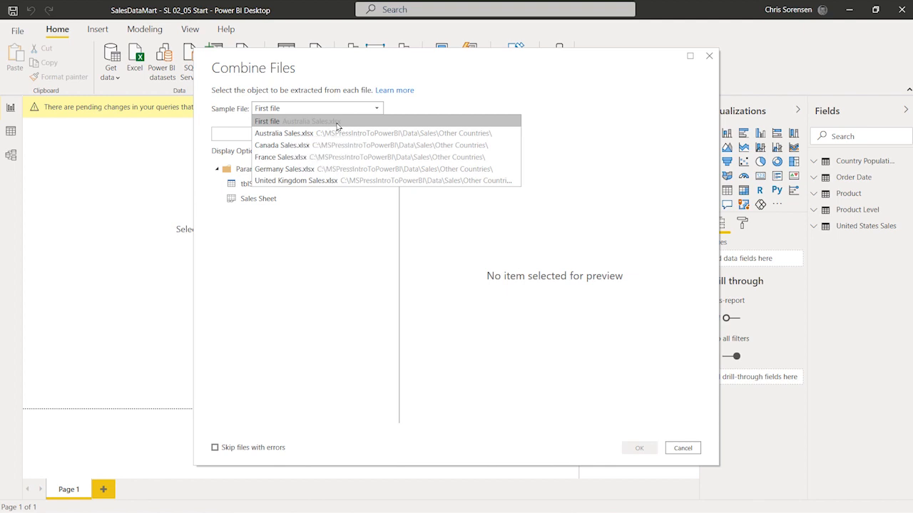
pyautogui.click(514, 76)
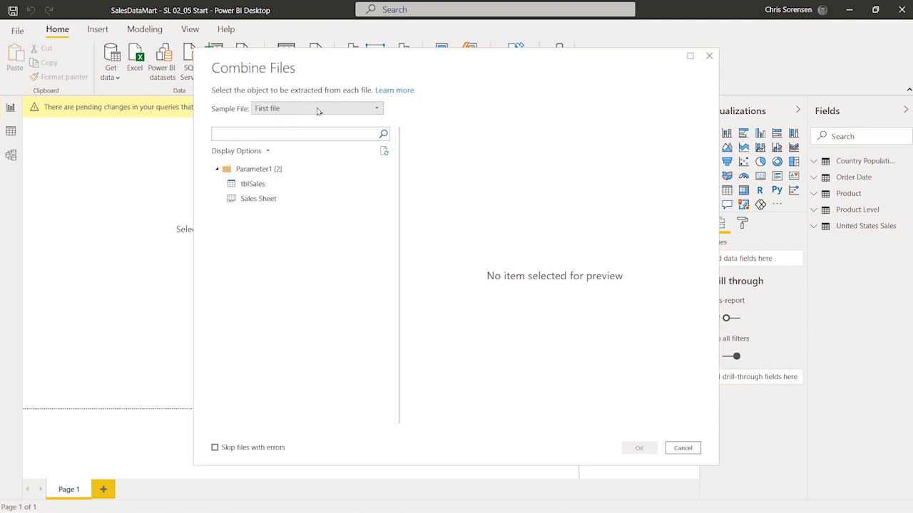
pyautogui.click(262, 184)
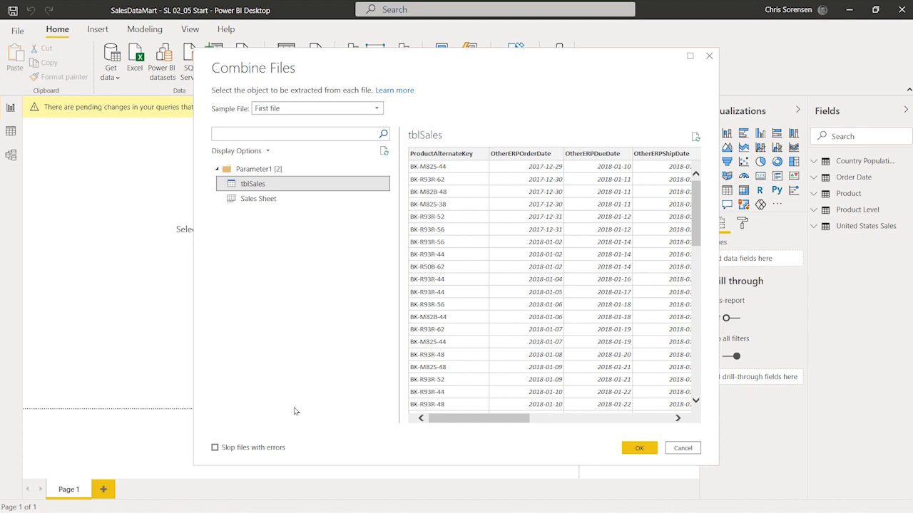
pyautogui.click(214, 448)
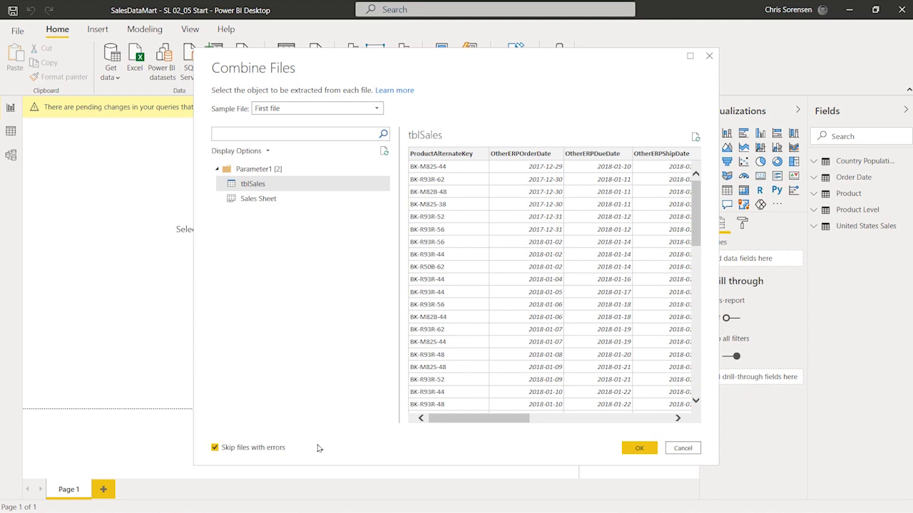
pyautogui.click(214, 448)
pyautogui.click(638, 447)
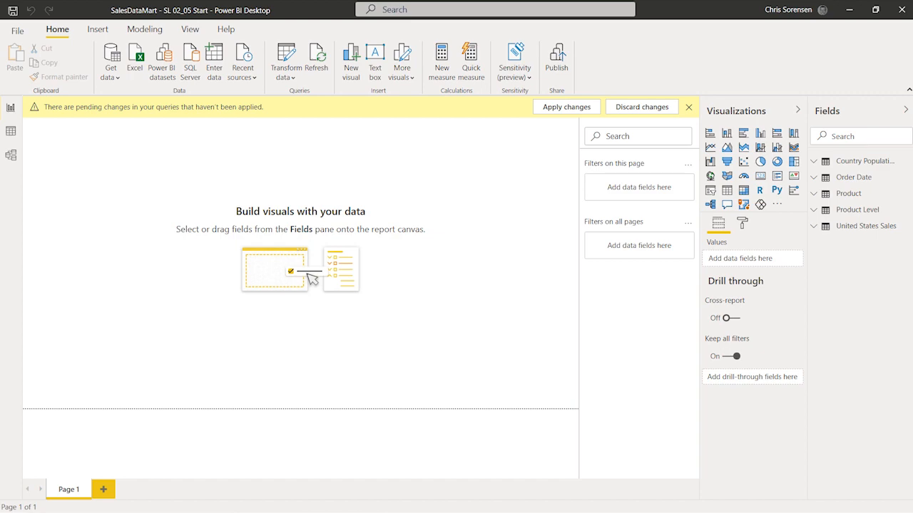
# Step: Rename the Other Countries query to Other Countries Sales in the Power Query Editor
pyautogui.hotkey('alt', 'Tab')
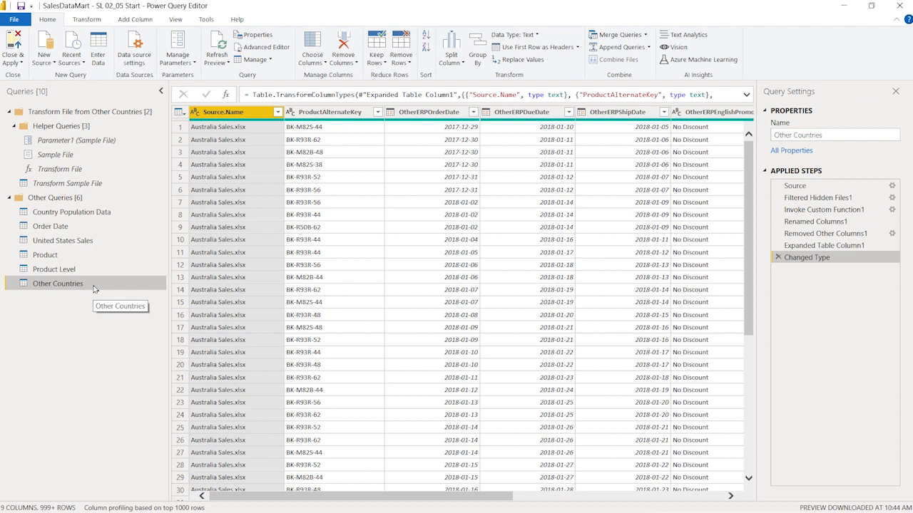
pyautogui.click(850, 134)
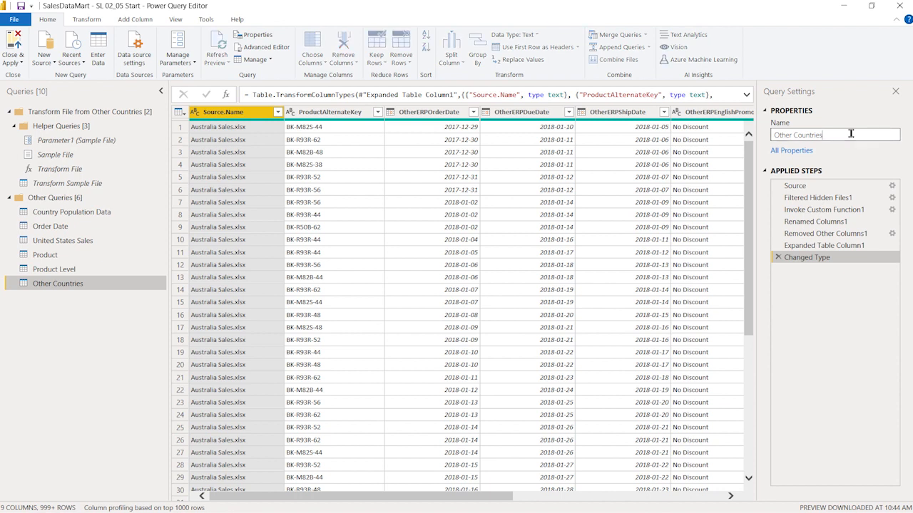
pyautogui.write('sales')
pyautogui.press('BackSpace')
pyautogui.write('Sales')
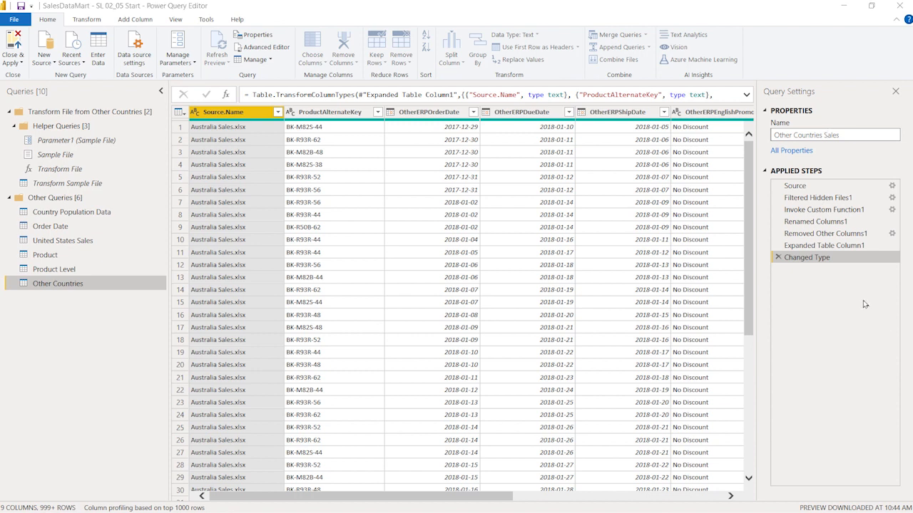
pyautogui.click(855, 133)
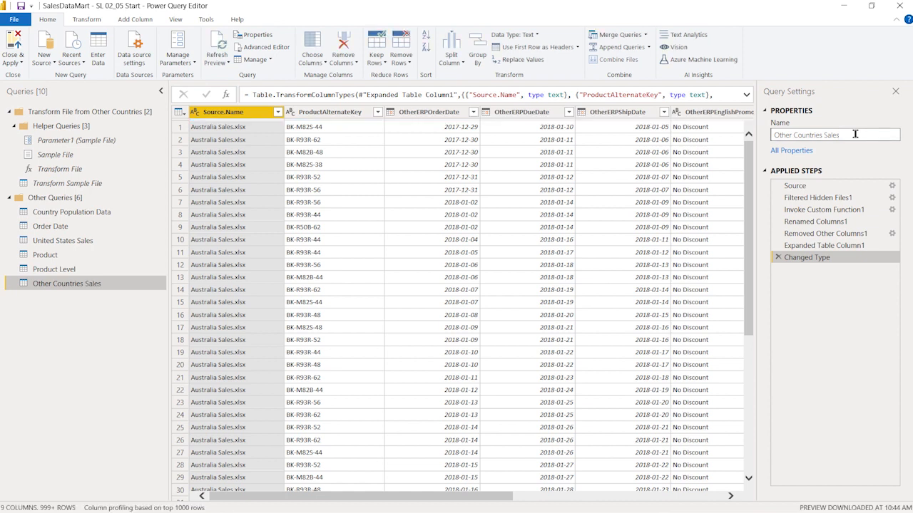
pyautogui.press('Return')
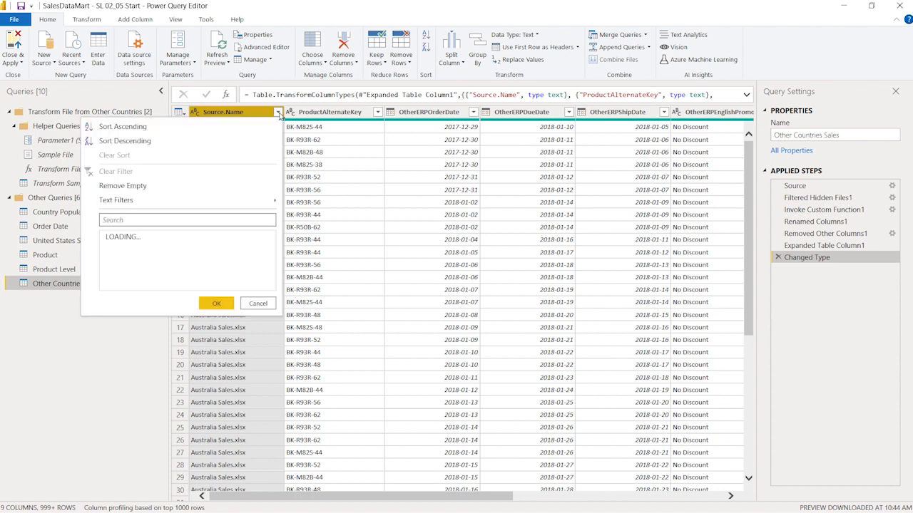
# Step: Review all Source.Name values through the column filter, then delete the resulting Filtered Rows step
pyautogui.click(277, 113)
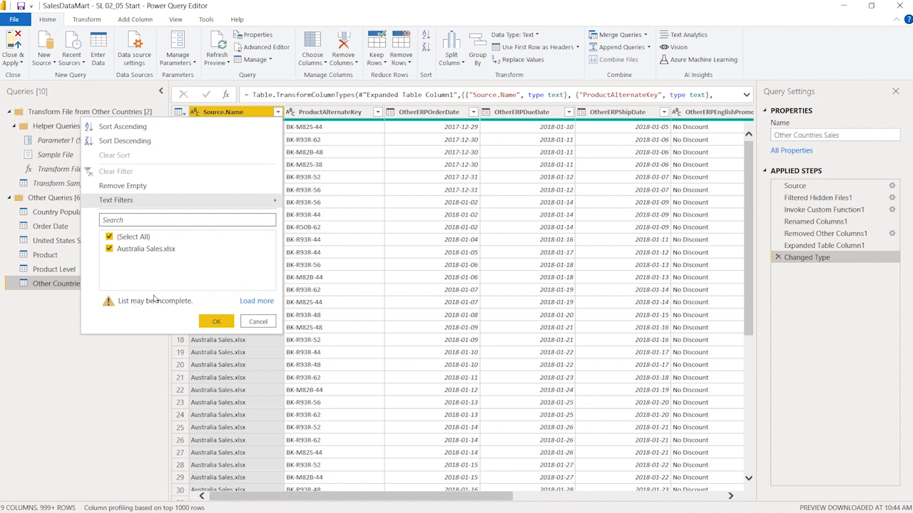
pyautogui.click(257, 302)
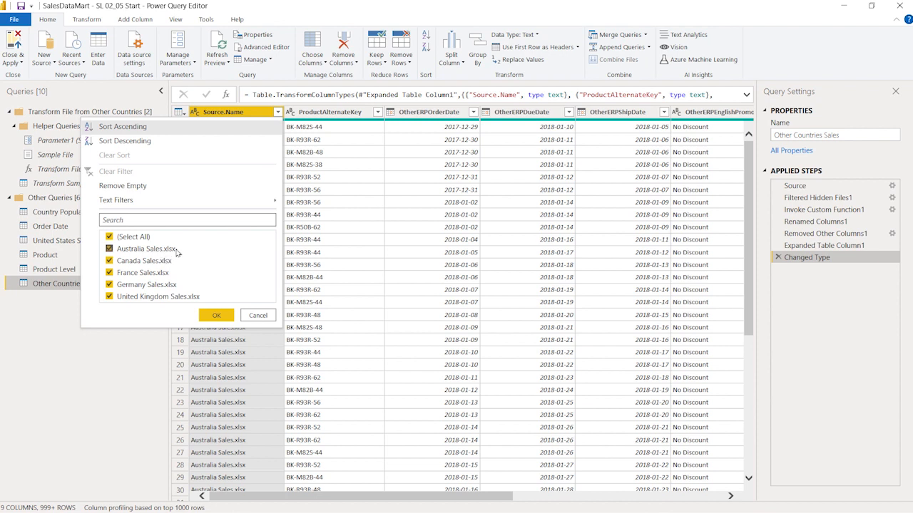
pyautogui.click(216, 319)
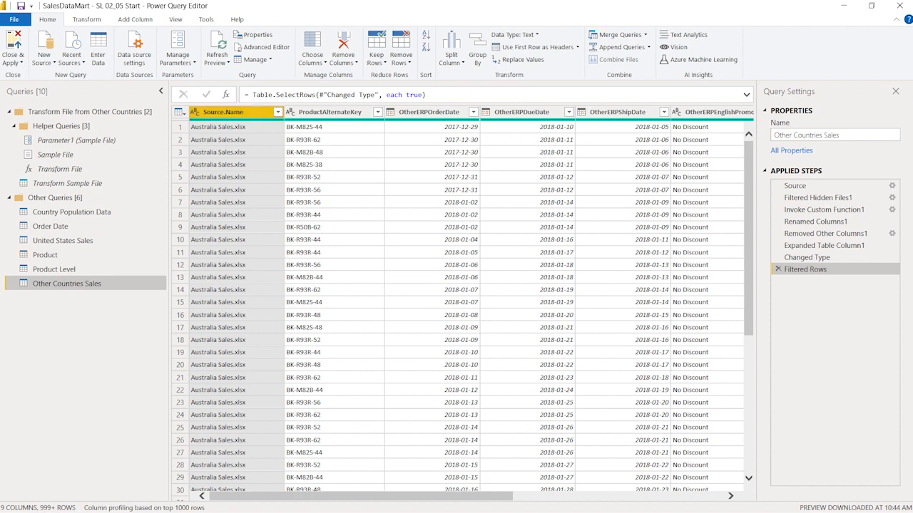
pyautogui.press('Delete')
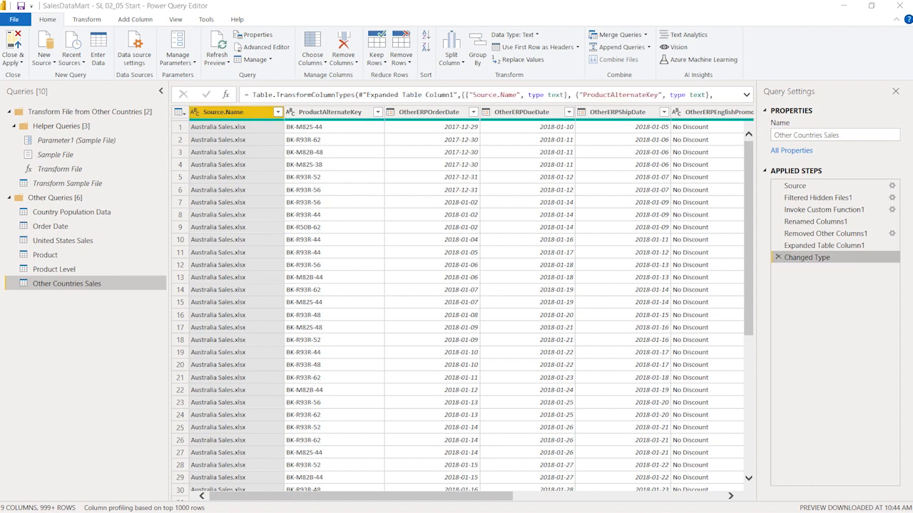